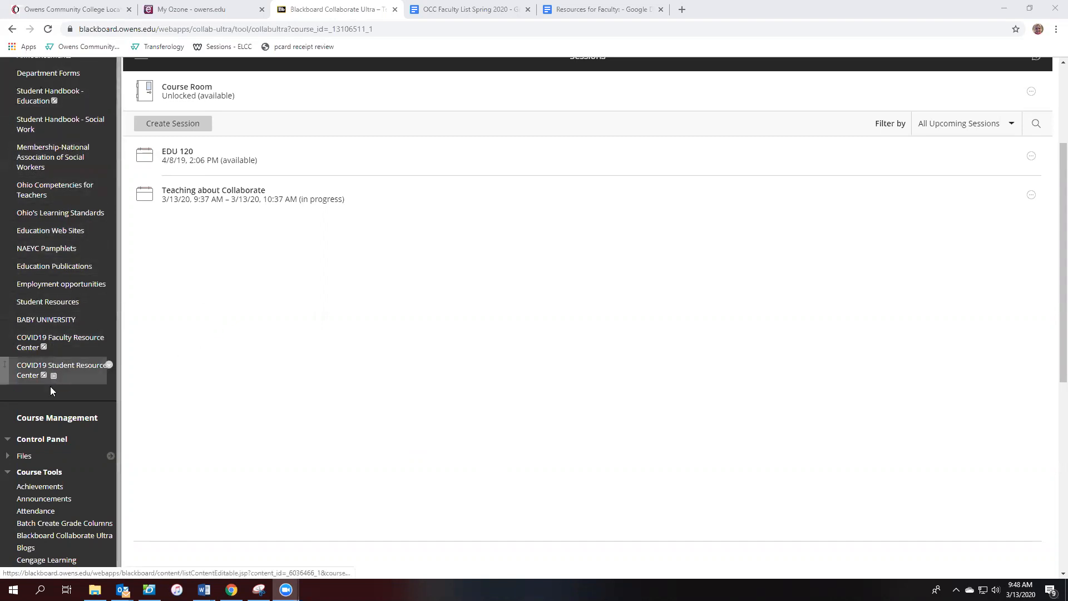
Step: Open Blackboard Collaborate Ultra from the course tools in the course's control panel
left_click(38, 418)
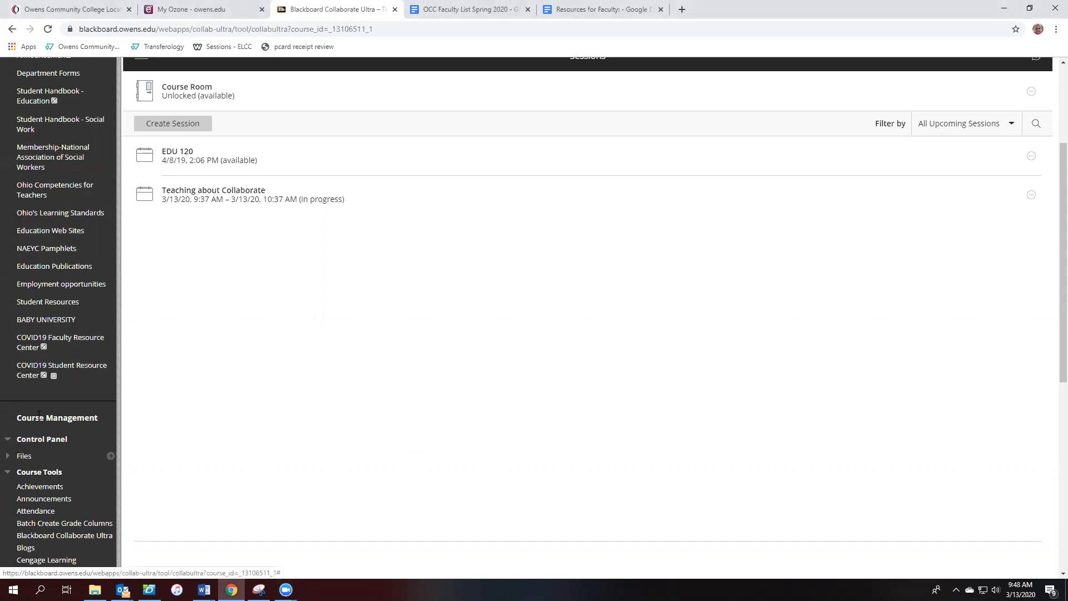
left_click(10, 441)
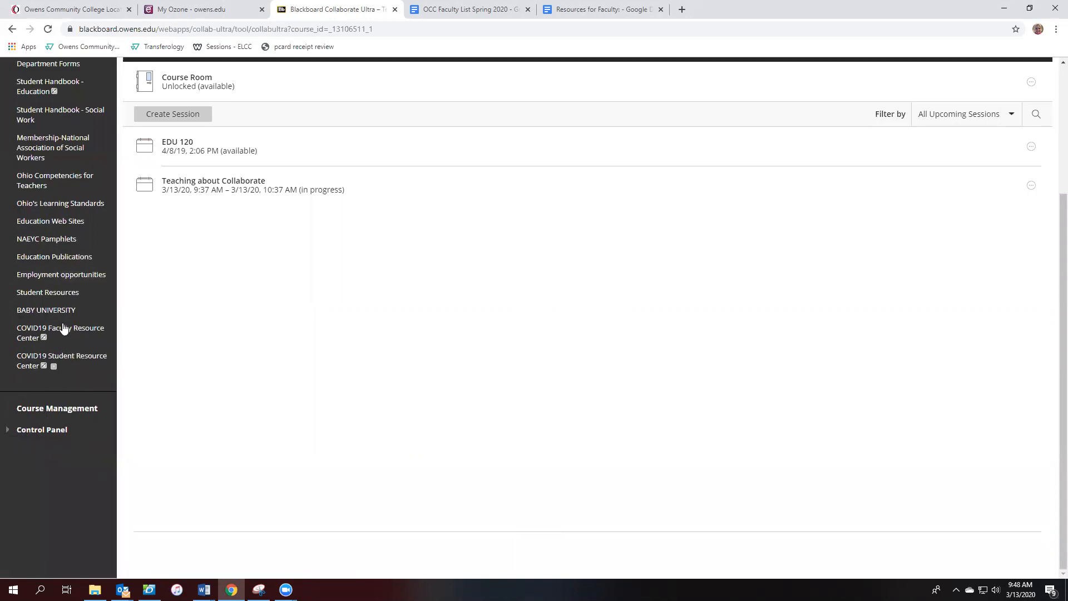
left_click(8, 431)
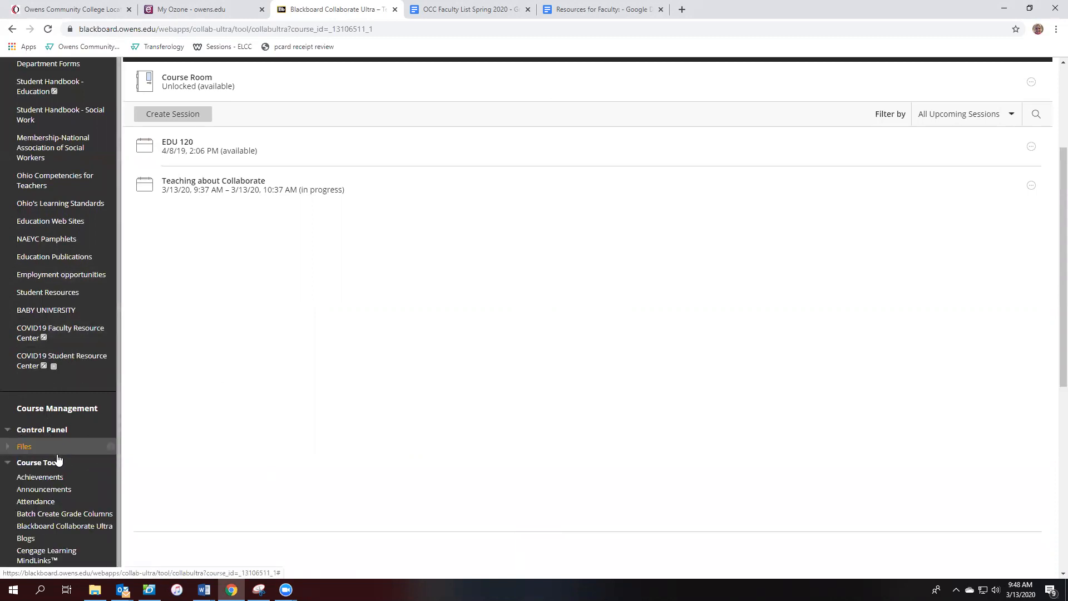
left_click(8, 463)
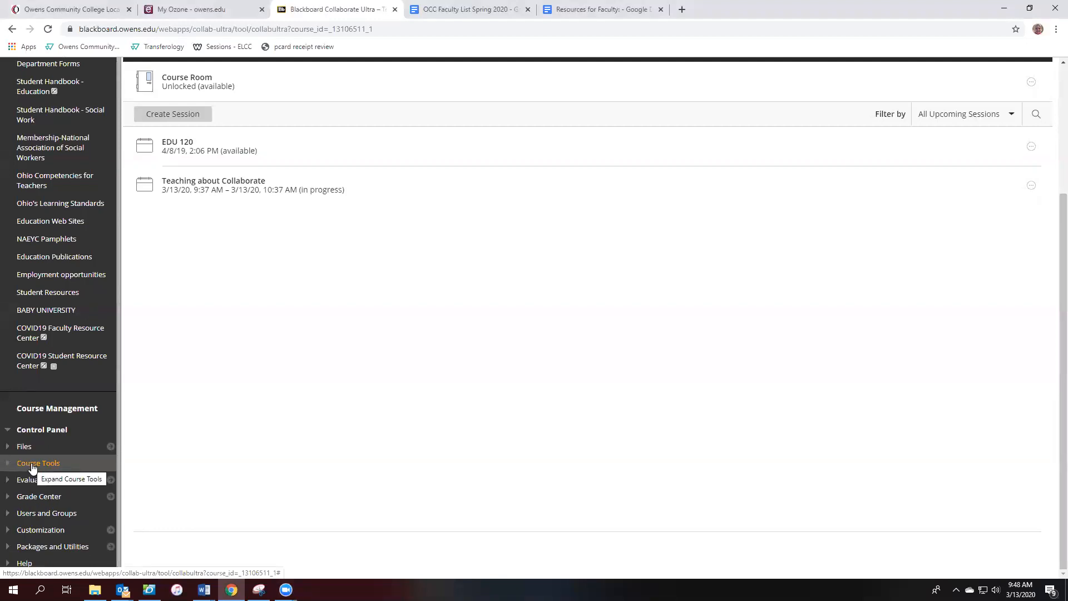
left_click(31, 466)
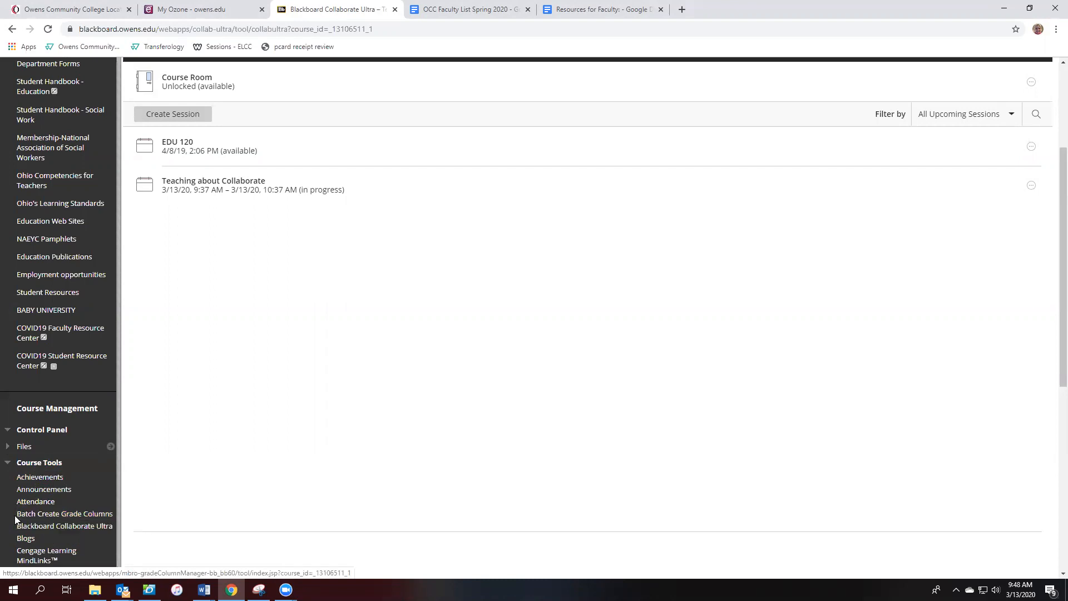
left_click(57, 527)
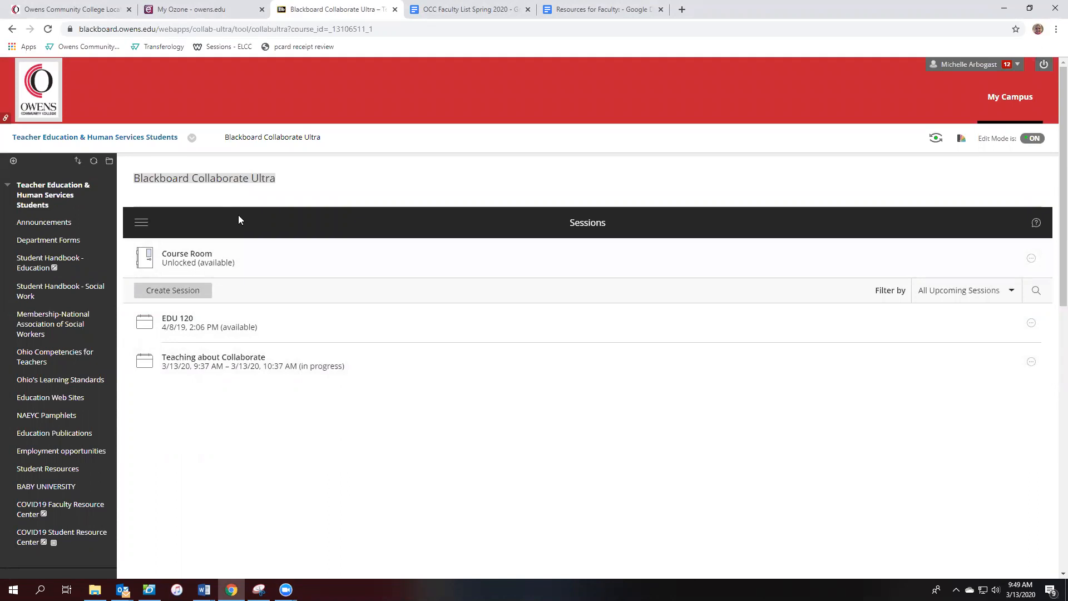
Step: Create a new Collaborate session named "How To Collaborate Video"
left_click(192, 295)
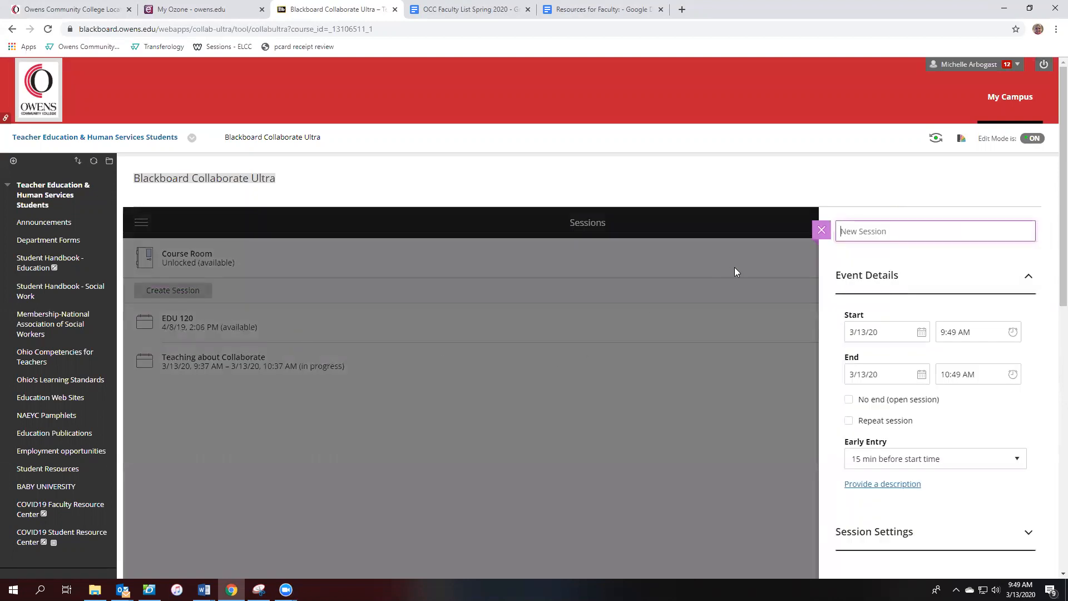
left_click(854, 232)
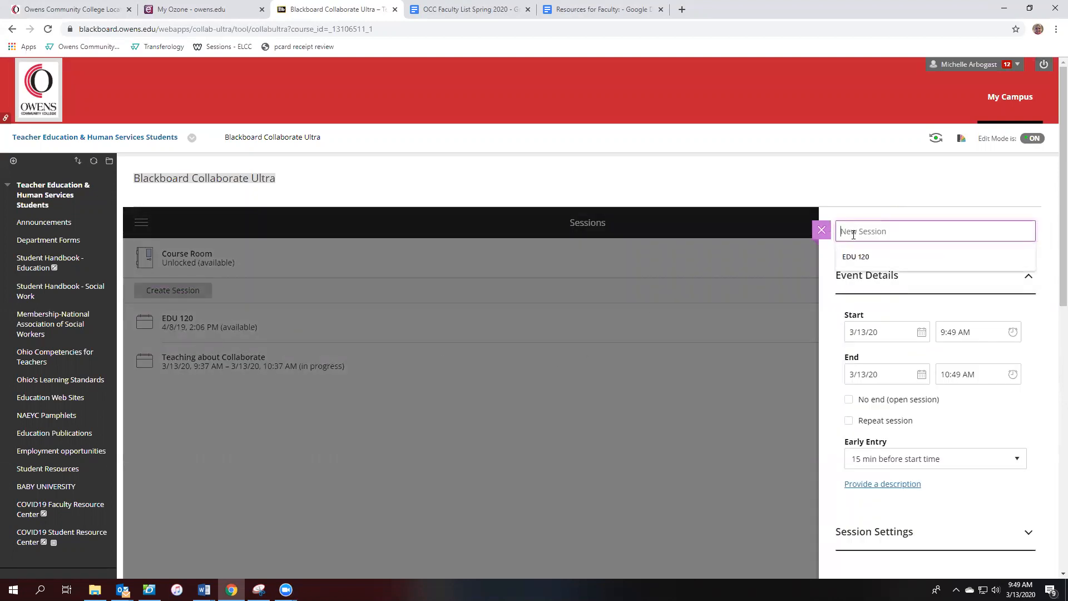
type("How To")
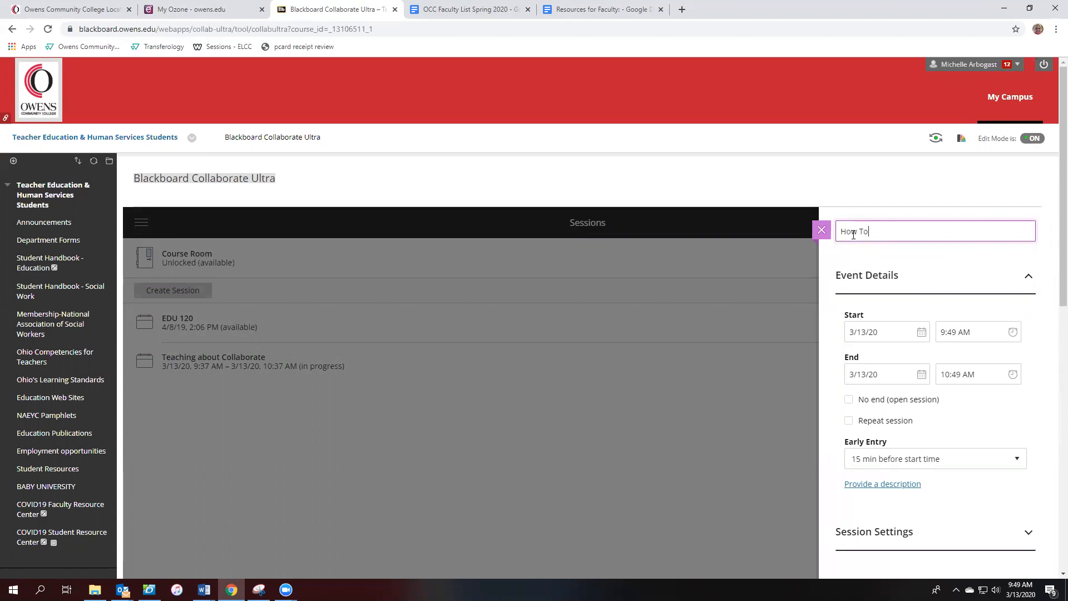
type(" Collaboa")
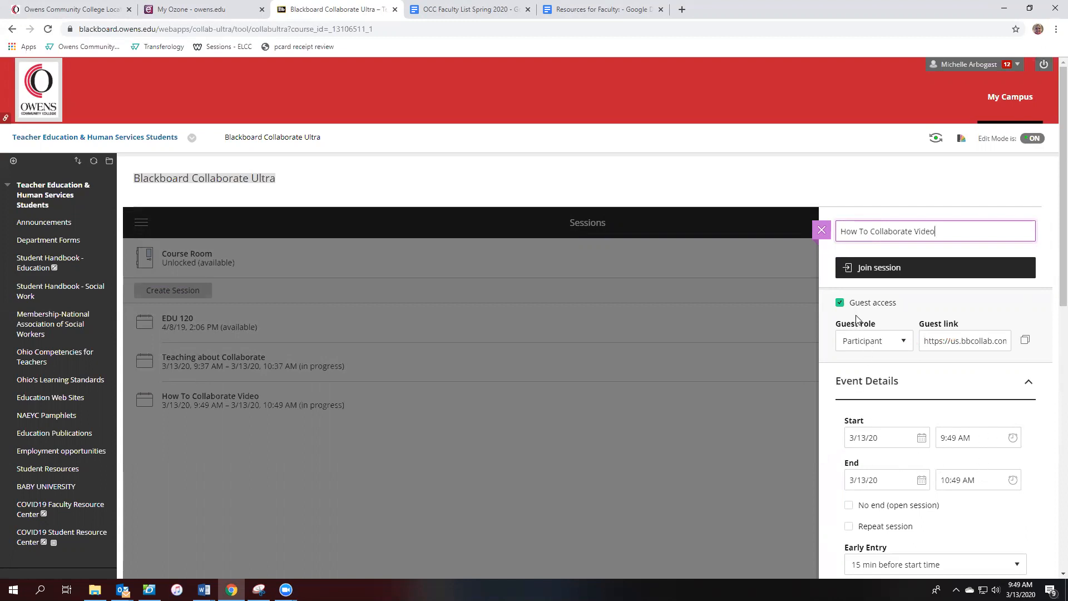
Step: Review the new session's guest access options and its early entry choices
left_click(857, 342)
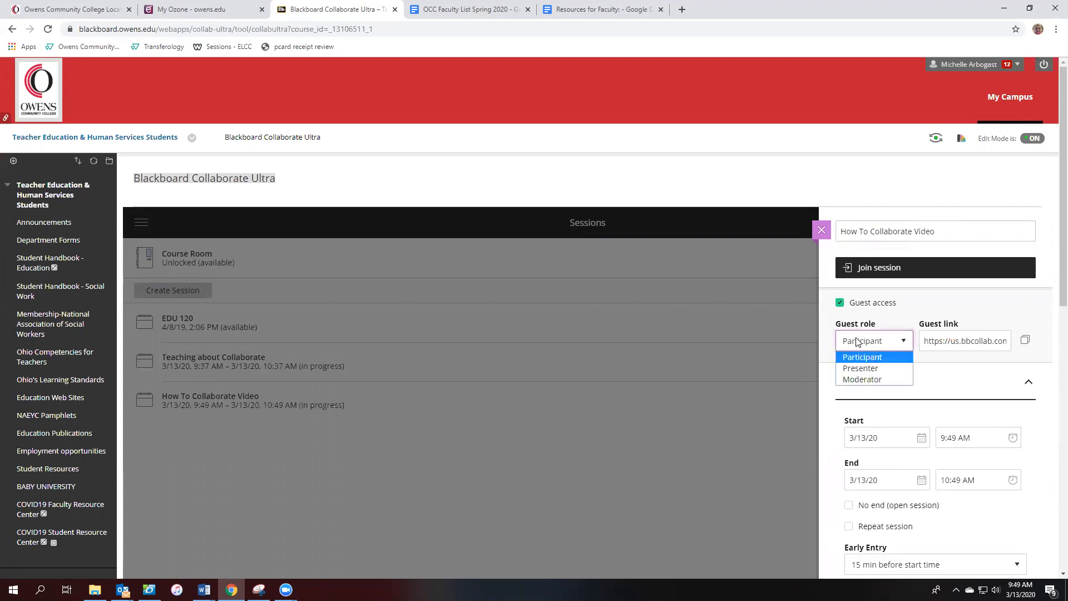
left_click(857, 343)
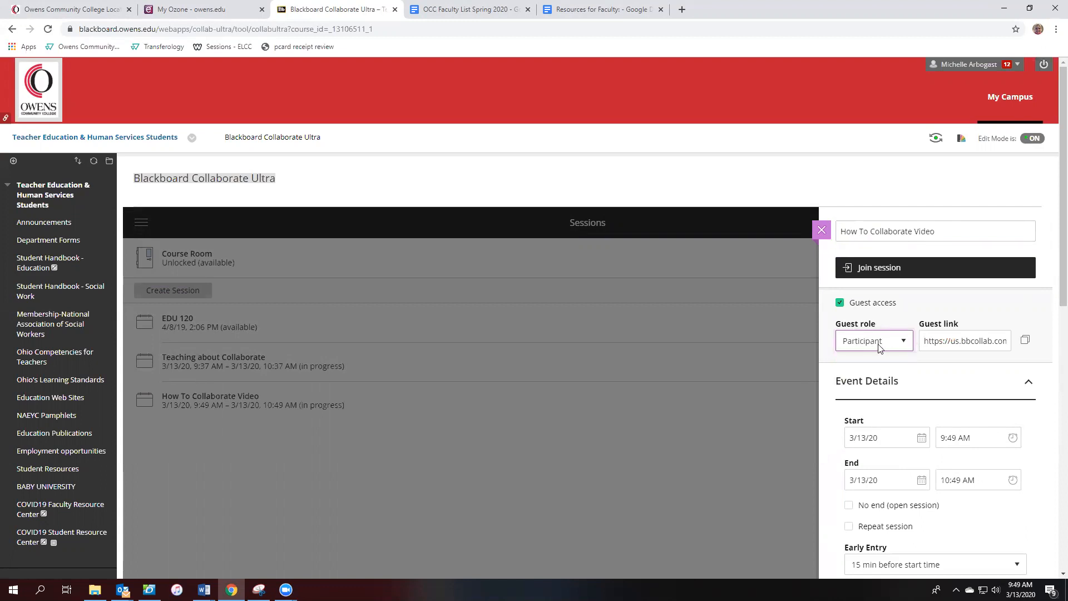
left_click(962, 341)
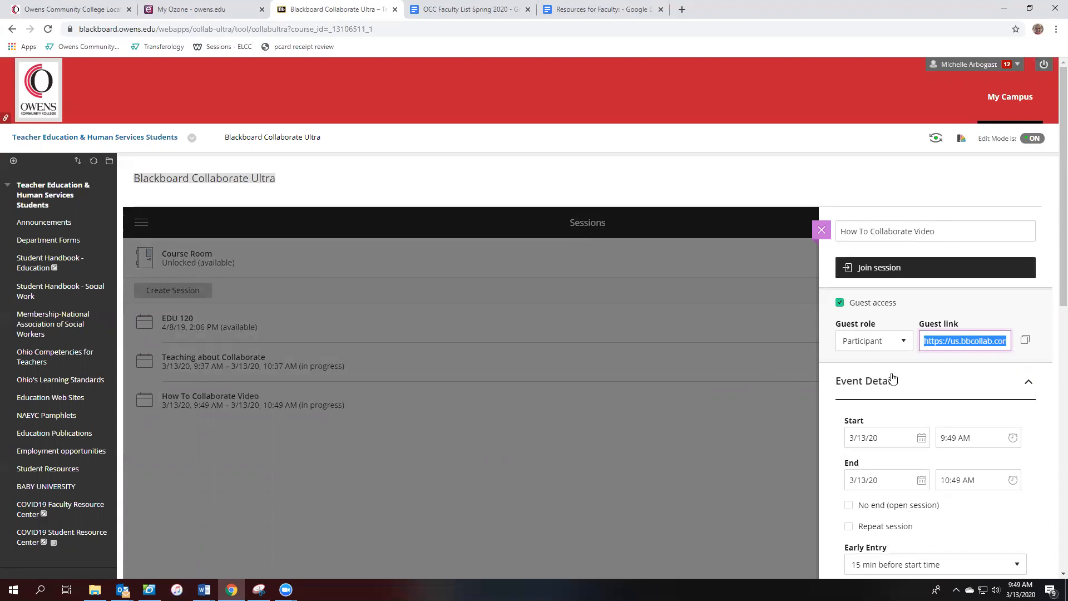
scroll(935, 390, "down", 3)
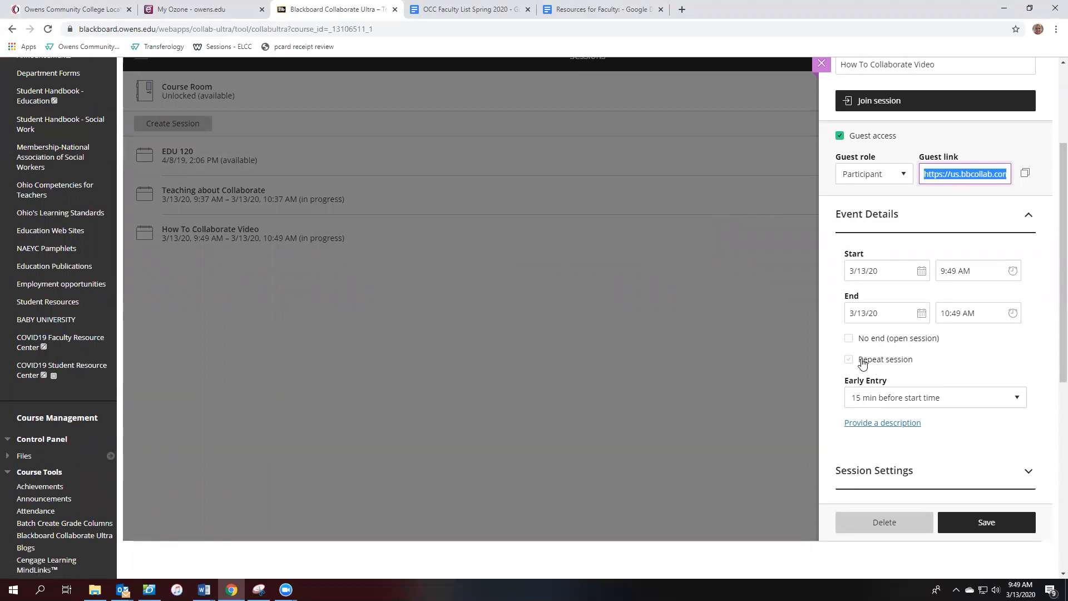
left_click(935, 398)
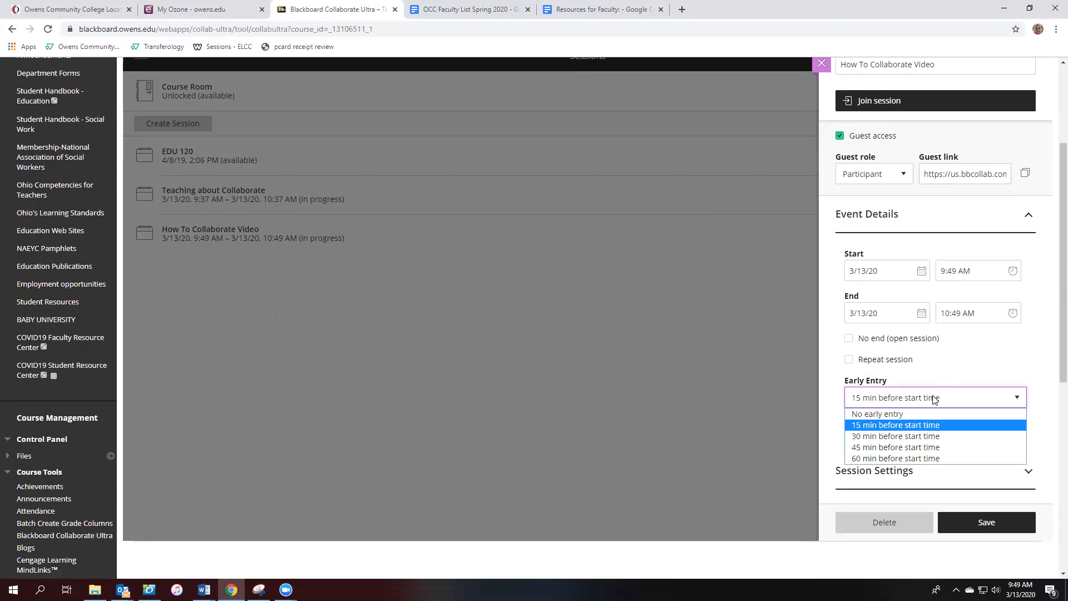
left_click(934, 397)
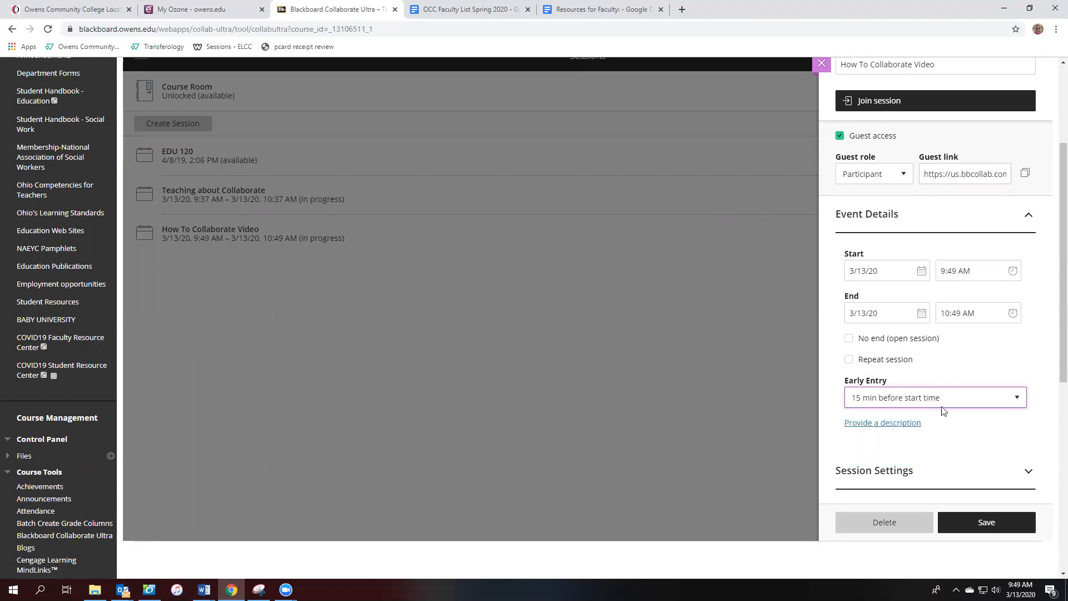
Step: Add the description "Teaching blackboard collaborate." to the session and save it
left_click(903, 425)
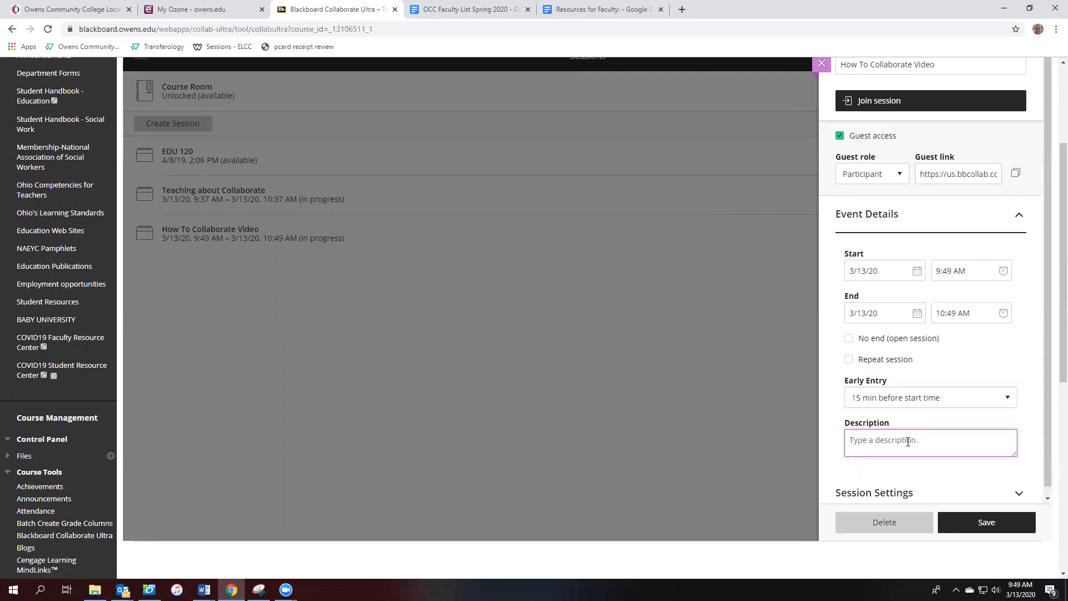
type("Teahin")
type("chi")
type("ng blackboard ")
type("collaborate.")
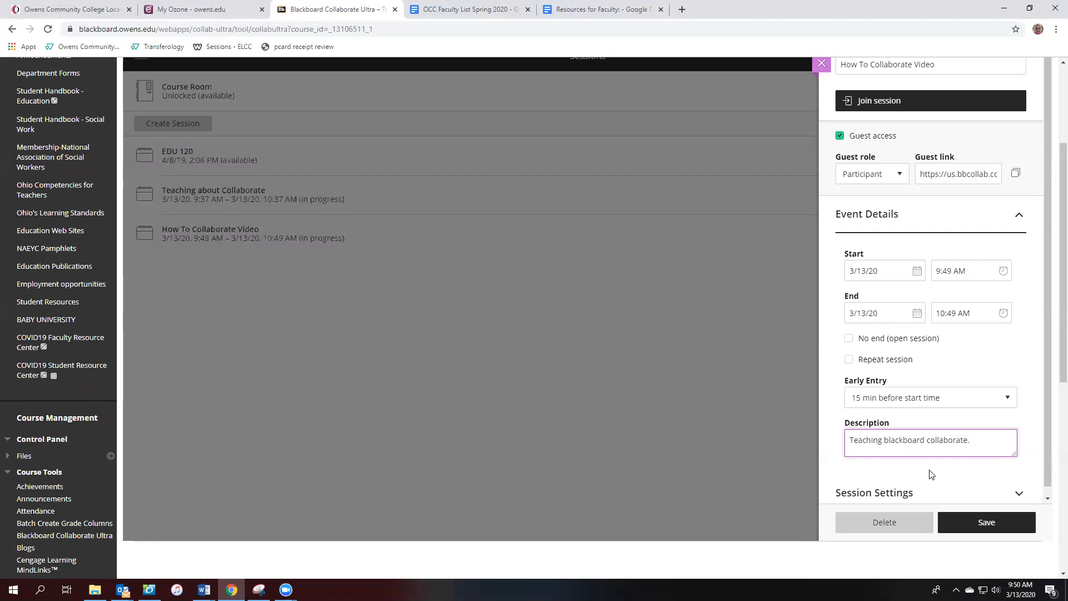
left_click(969, 523)
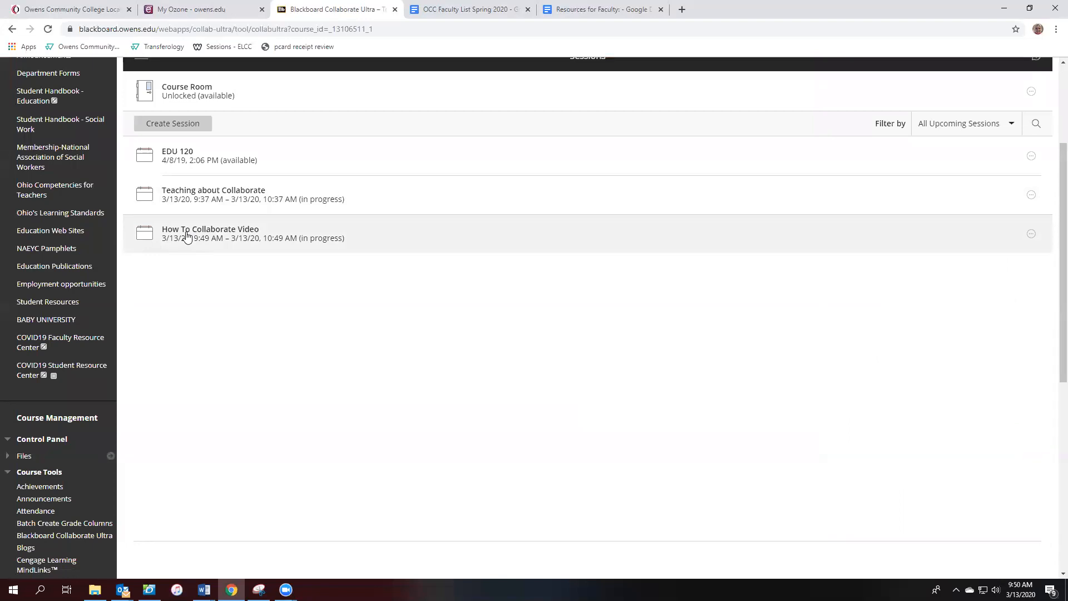
Step: Join the How To Collaborate Video session with webcam video shared and the microphone turned on
left_click(187, 237)
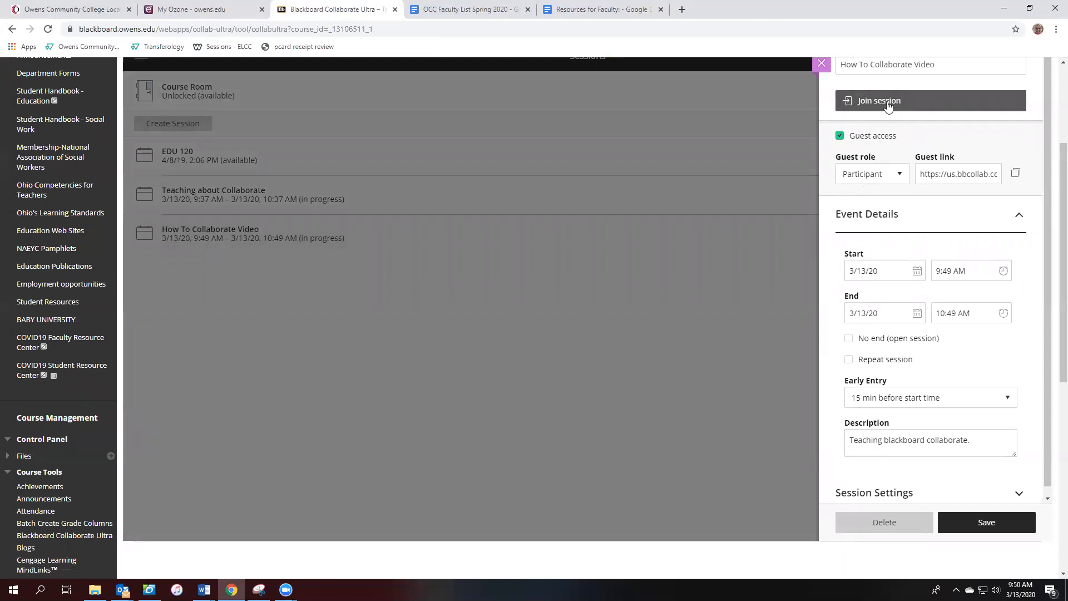
left_click(888, 104)
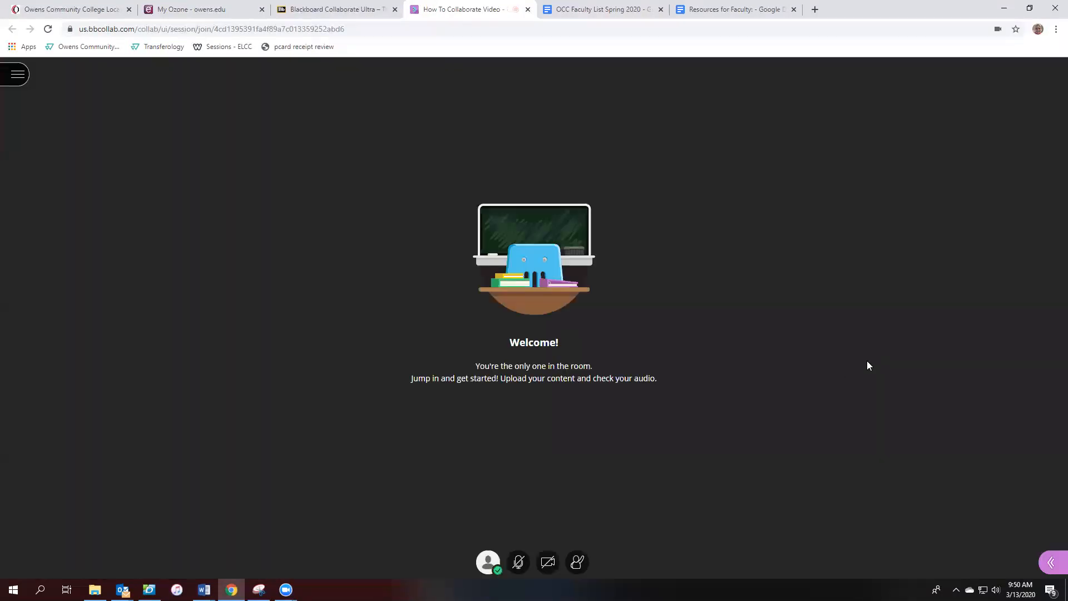
left_click(548, 562)
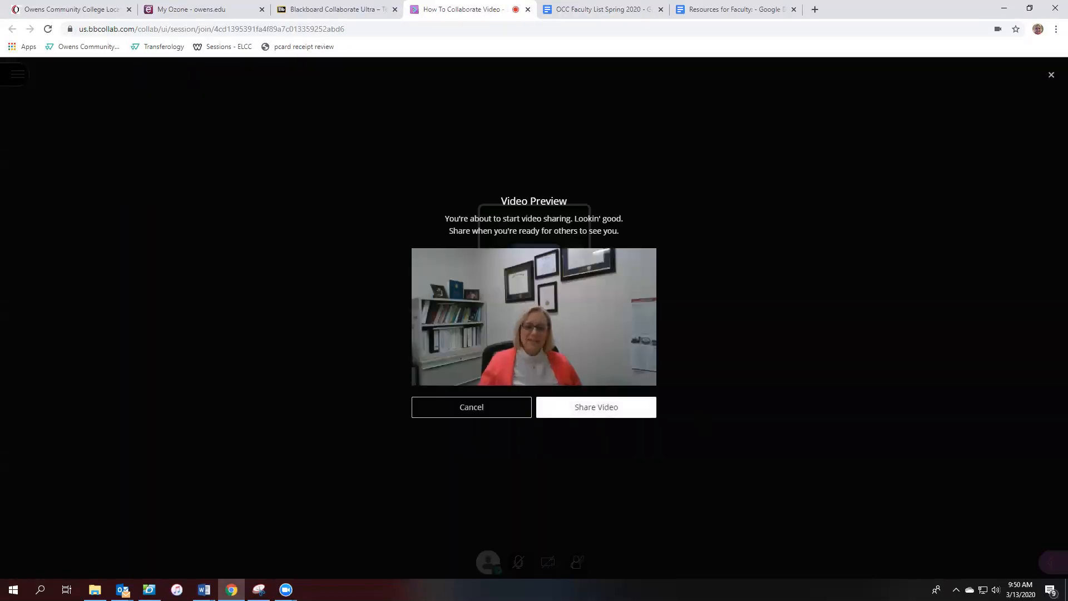
left_click(600, 409)
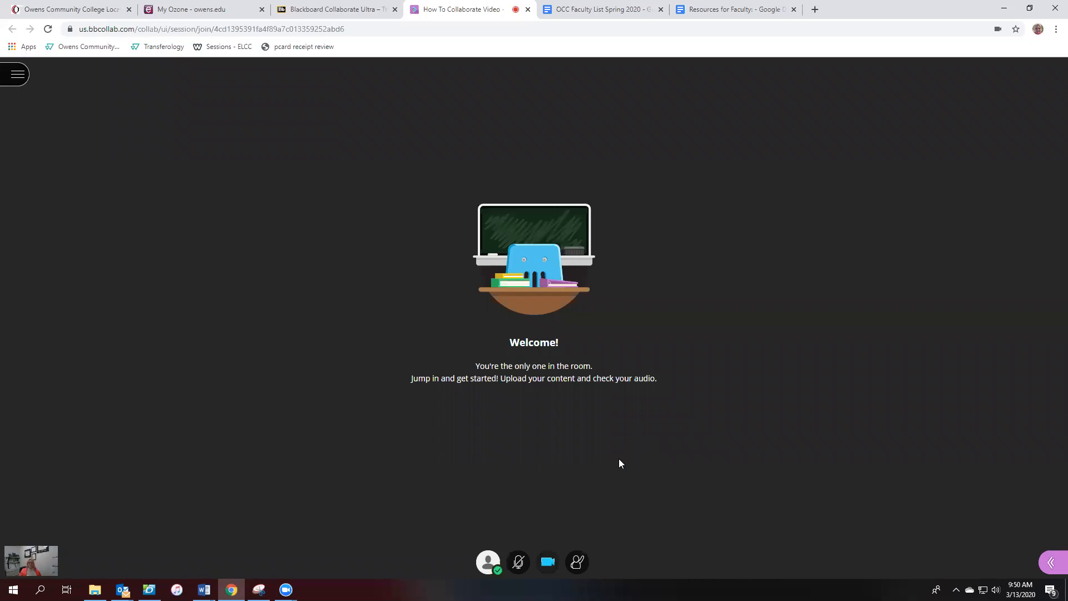
left_click(519, 562)
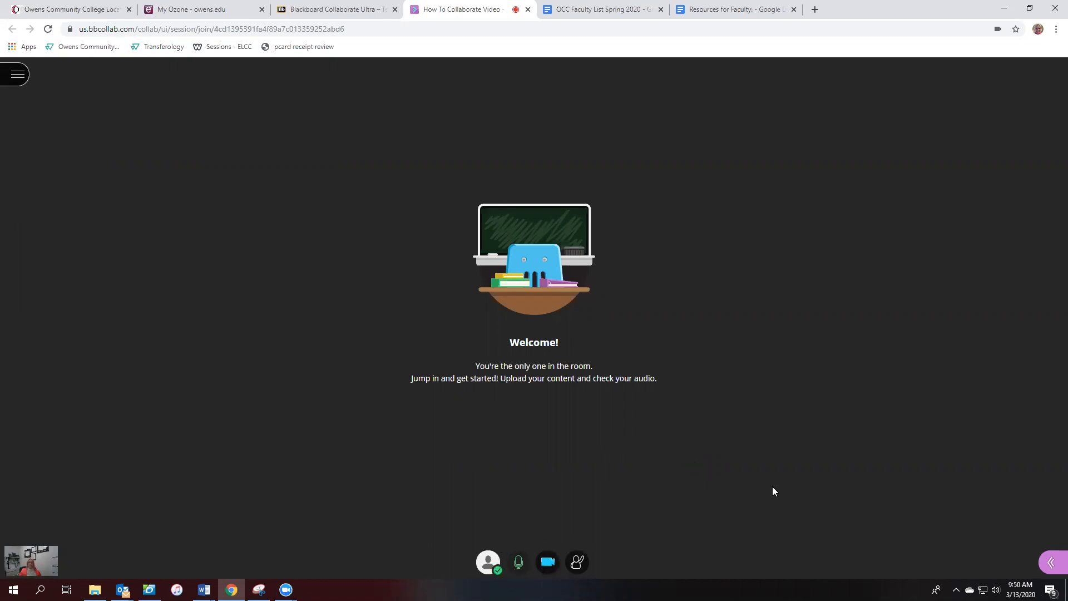
Step: Examine the moderator's status and feedback options, then the chat channels and session menu entries
left_click(486, 564)
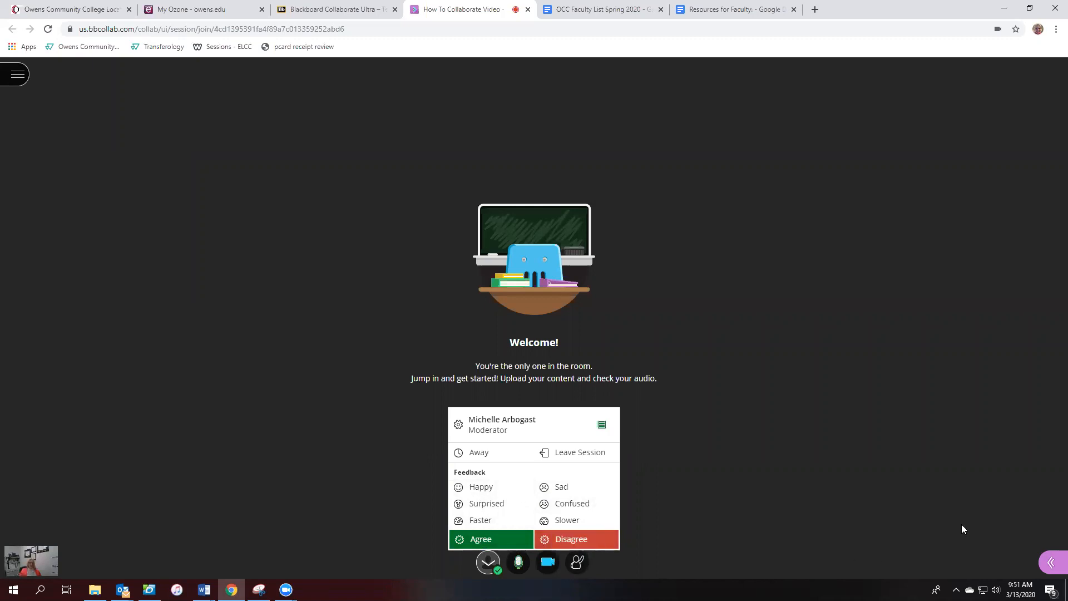
left_click(659, 511)
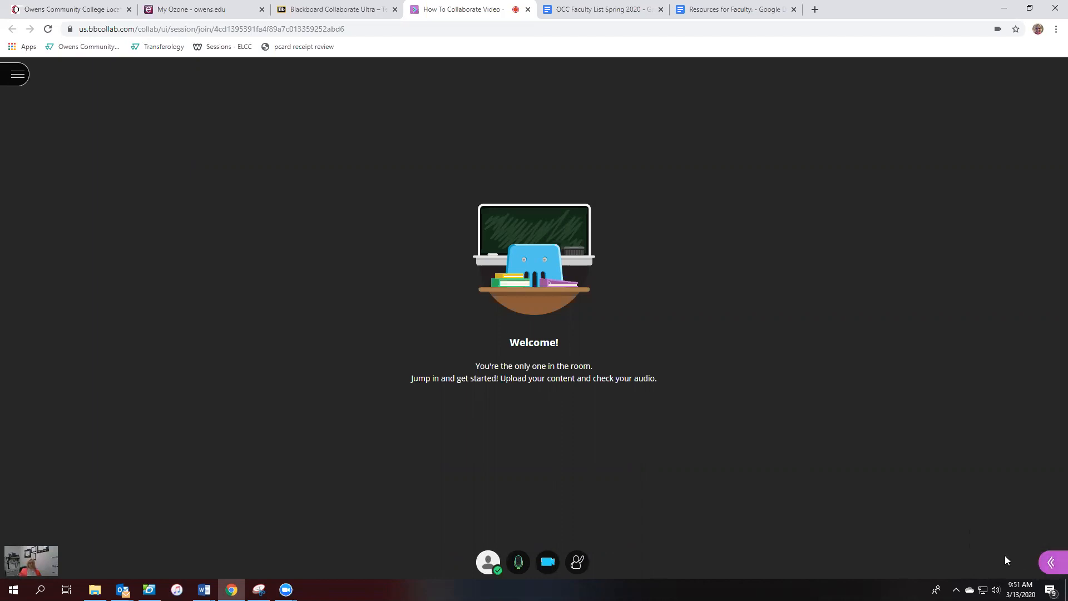
left_click(1051, 563)
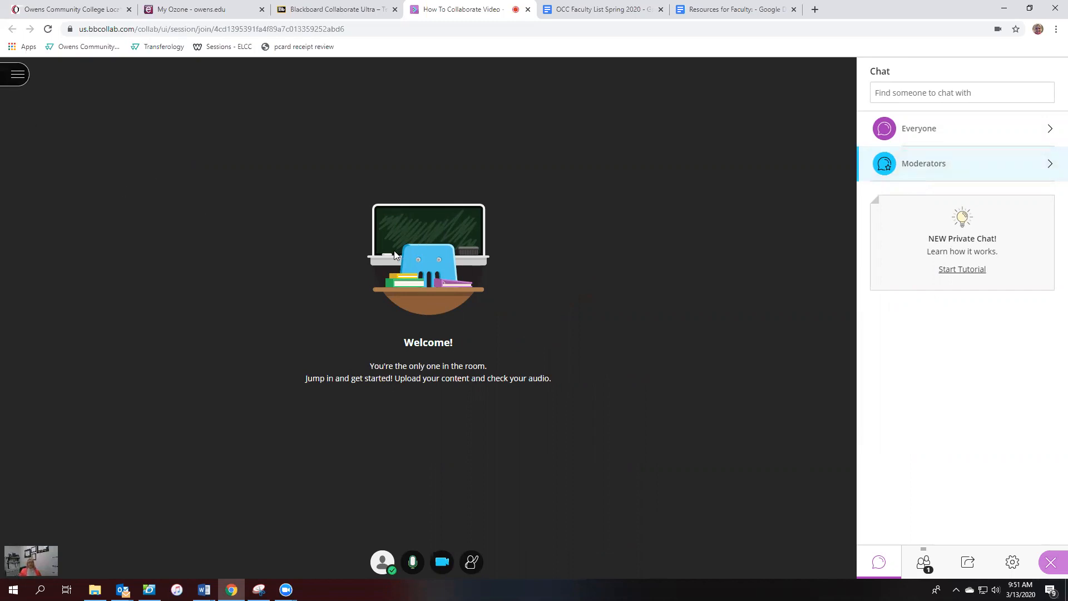
left_click(14, 76)
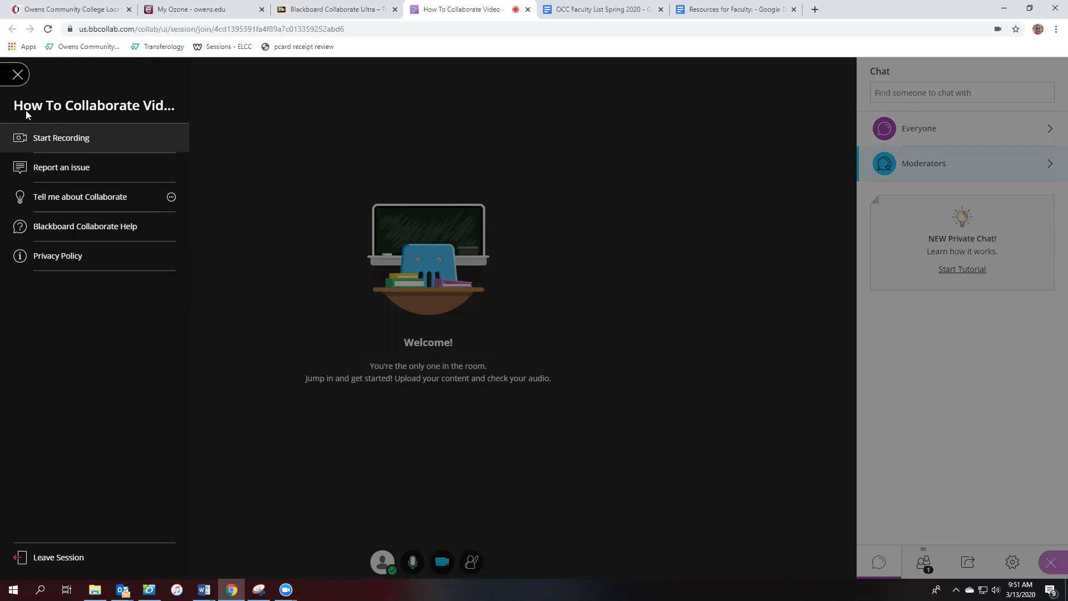
left_click(17, 75)
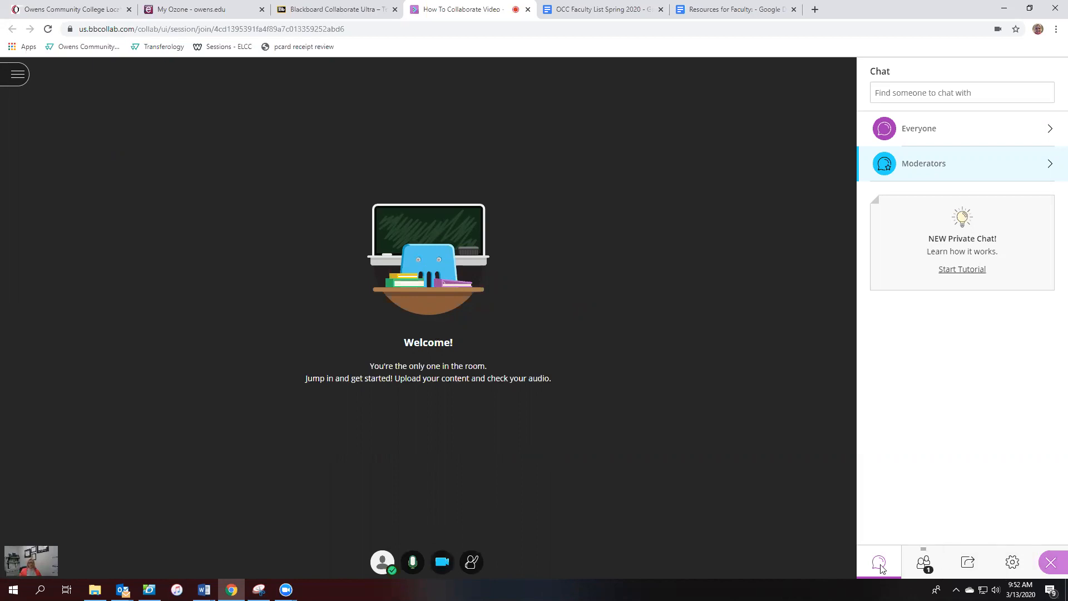
Step: Review the attendee list and the personal notification settings, and close the Collaborate panel
left_click(924, 563)
left_click(1014, 563)
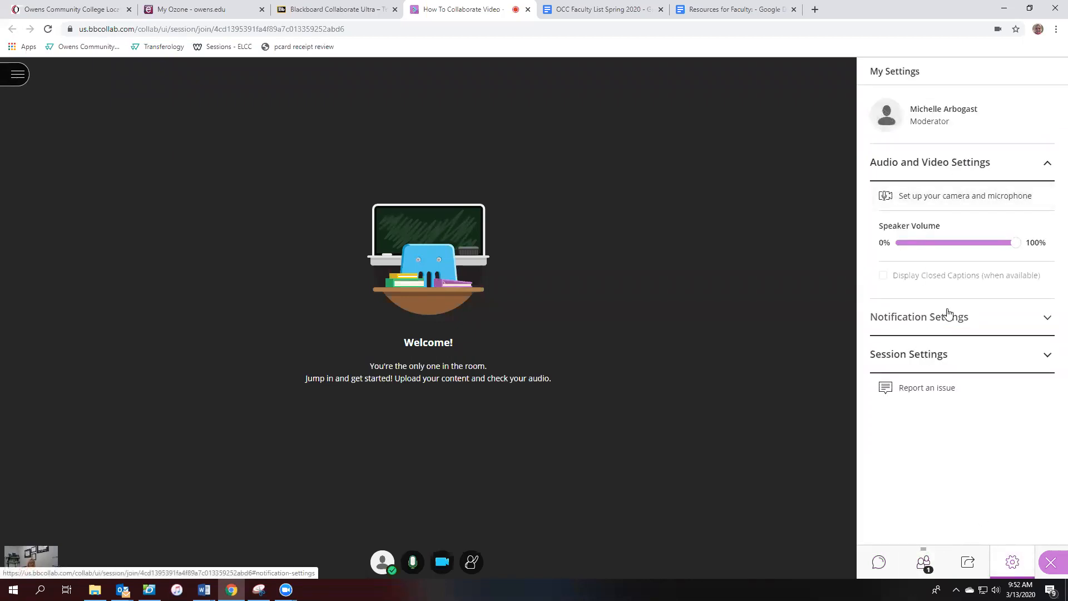
left_click(1040, 317)
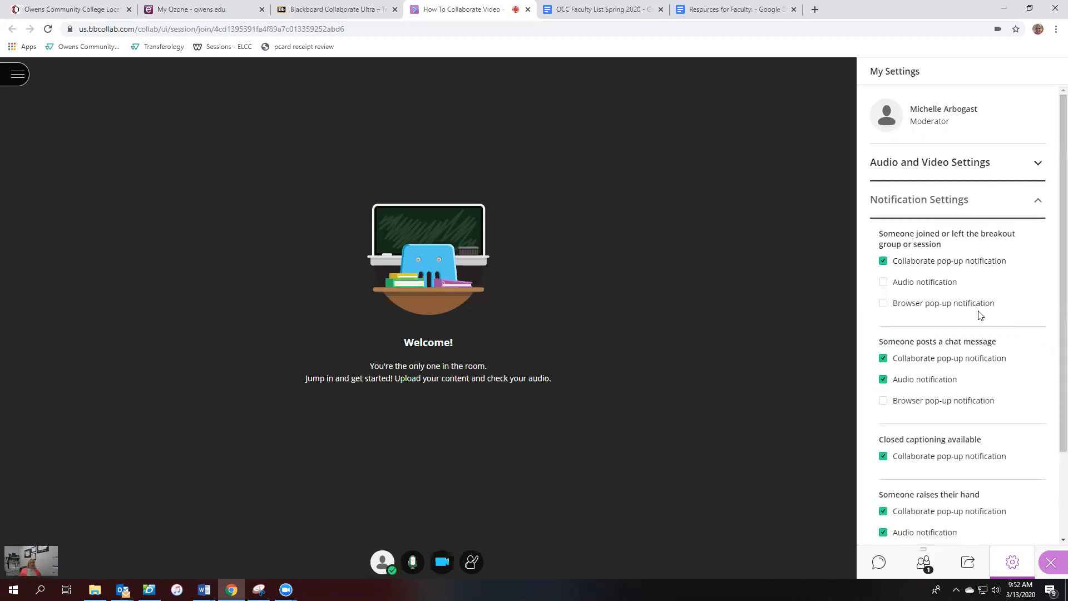
left_click(1049, 563)
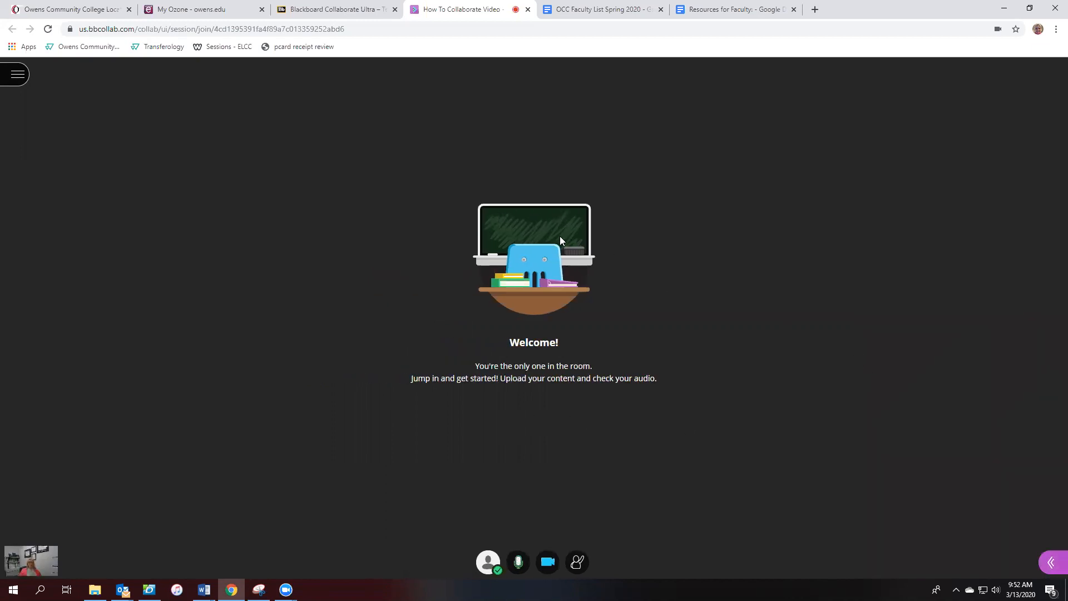